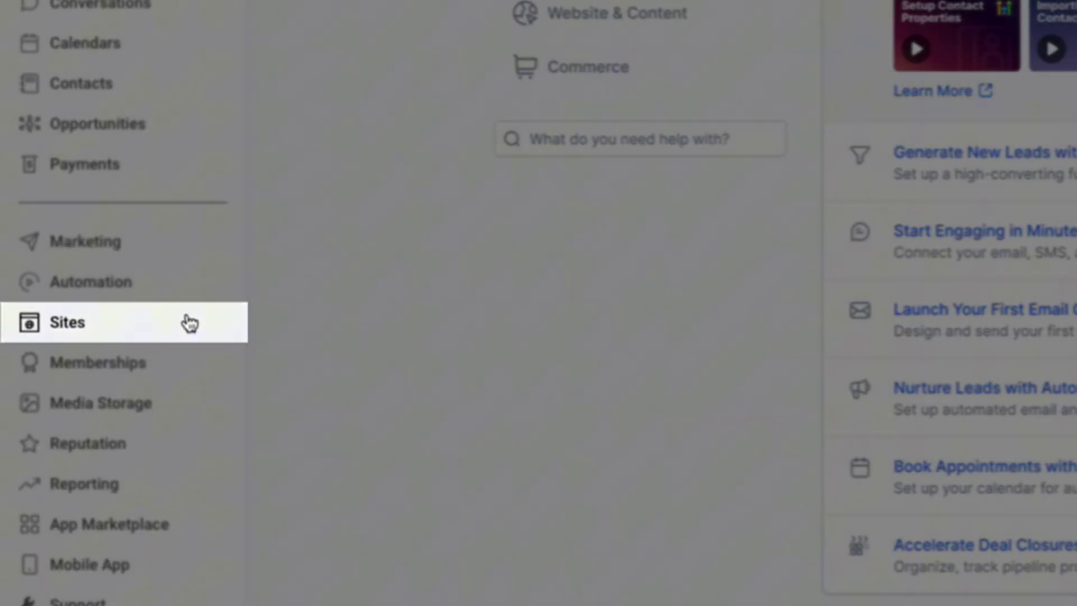
- From Sites > Websites, begin a new website using the From templates option
left_click(185, 320)
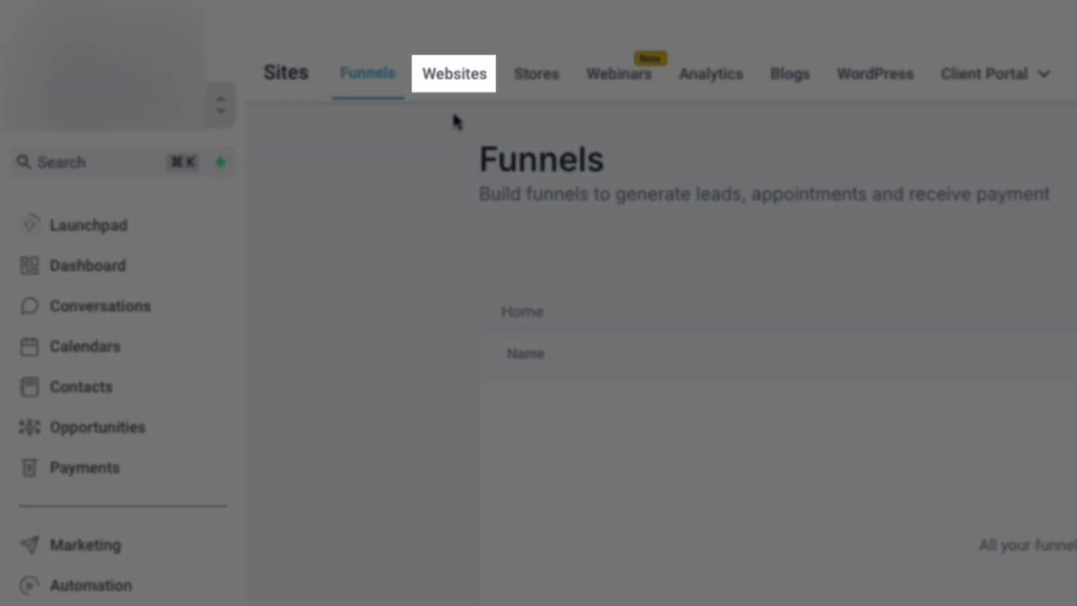
left_click(457, 81)
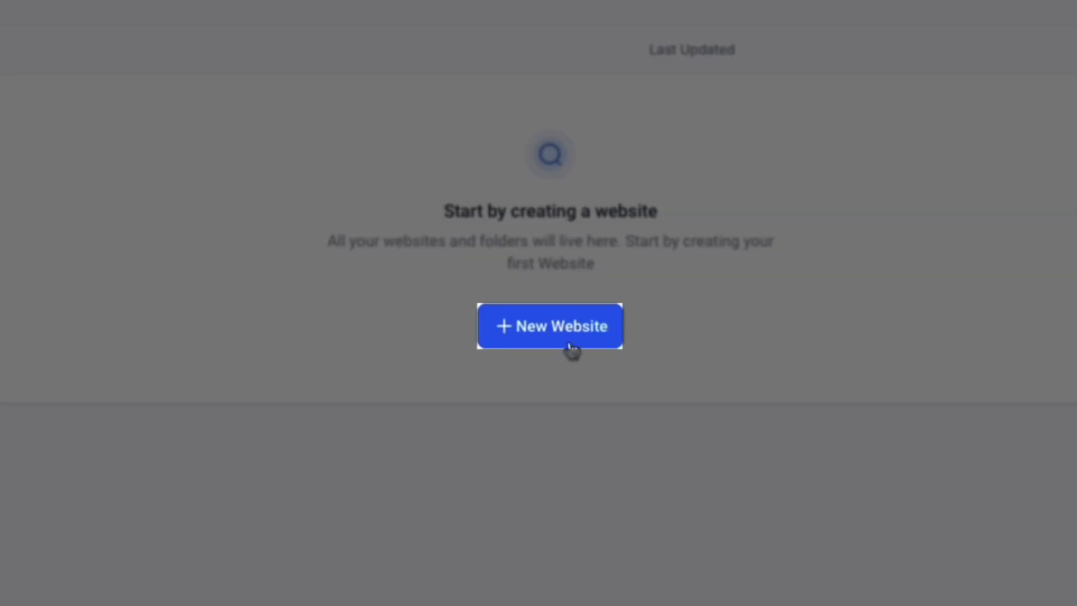
left_click(571, 351)
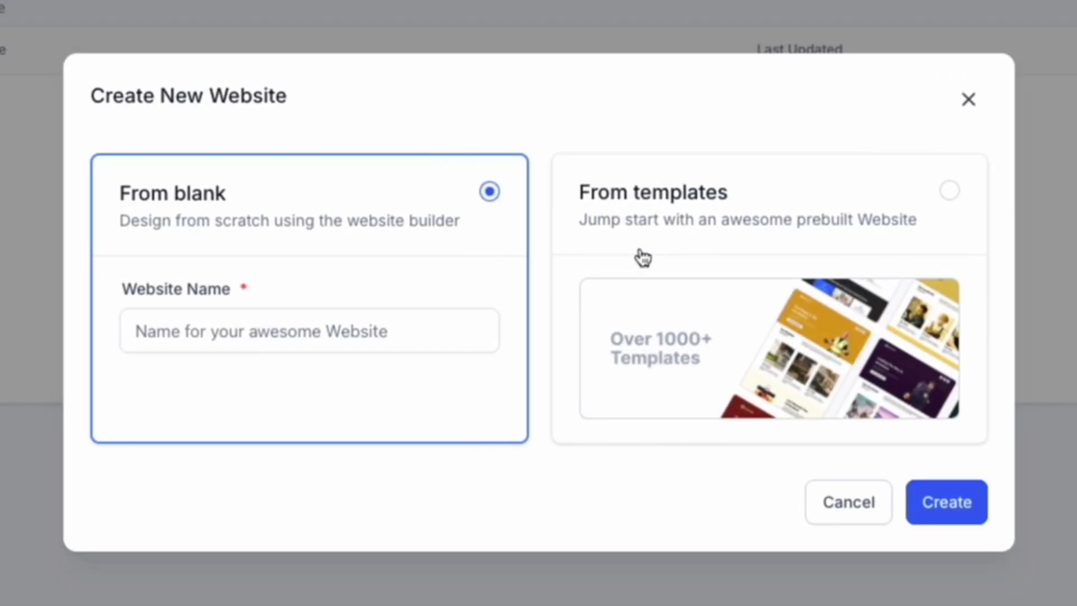
left_click(657, 205)
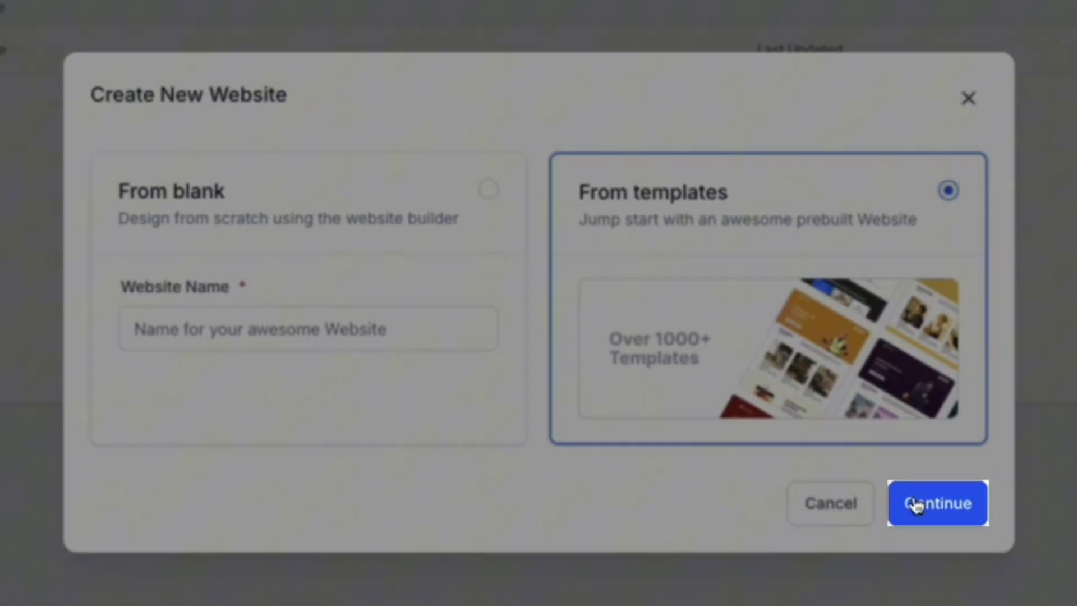
left_click(914, 505)
left_click_drag(837, 172, 839, 282)
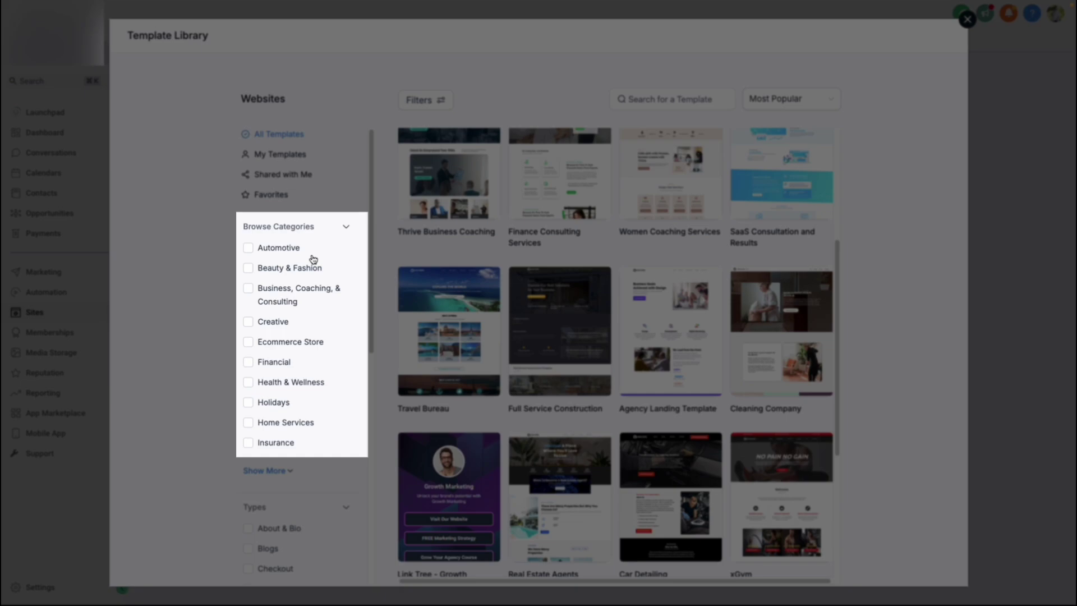
- Filter templates to Automotive and About & Bio, then preview Car Dealer
left_click(310, 252)
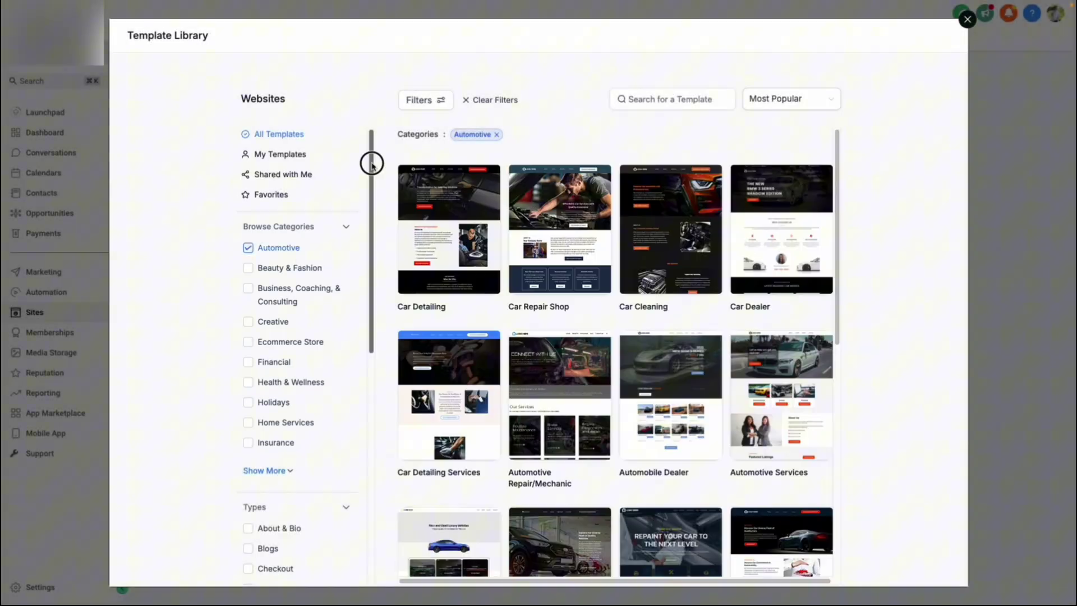
left_click_drag(370, 163, 354, 313)
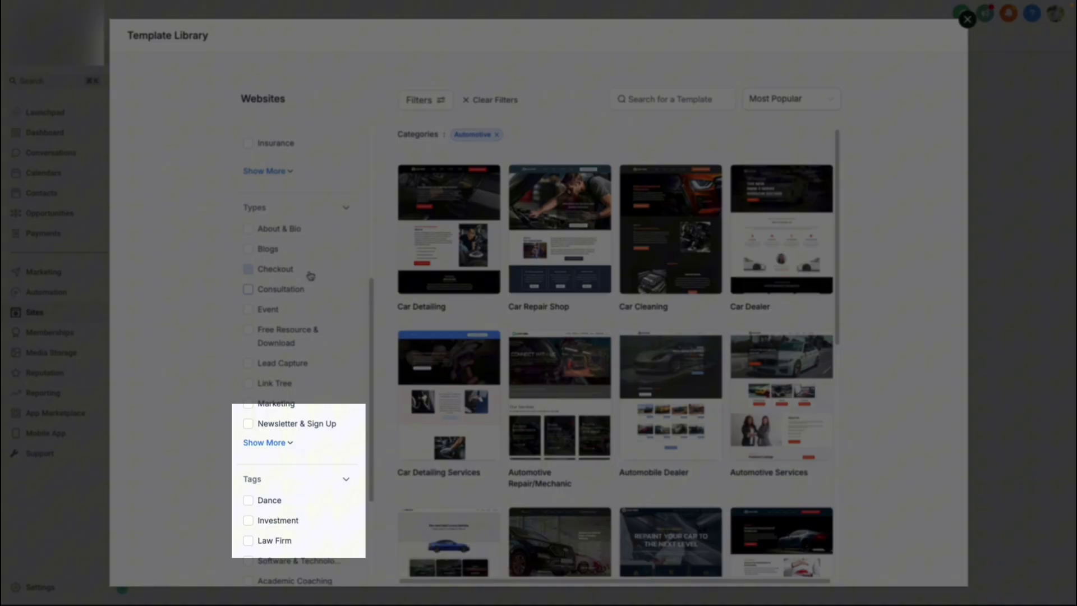
left_click(274, 229)
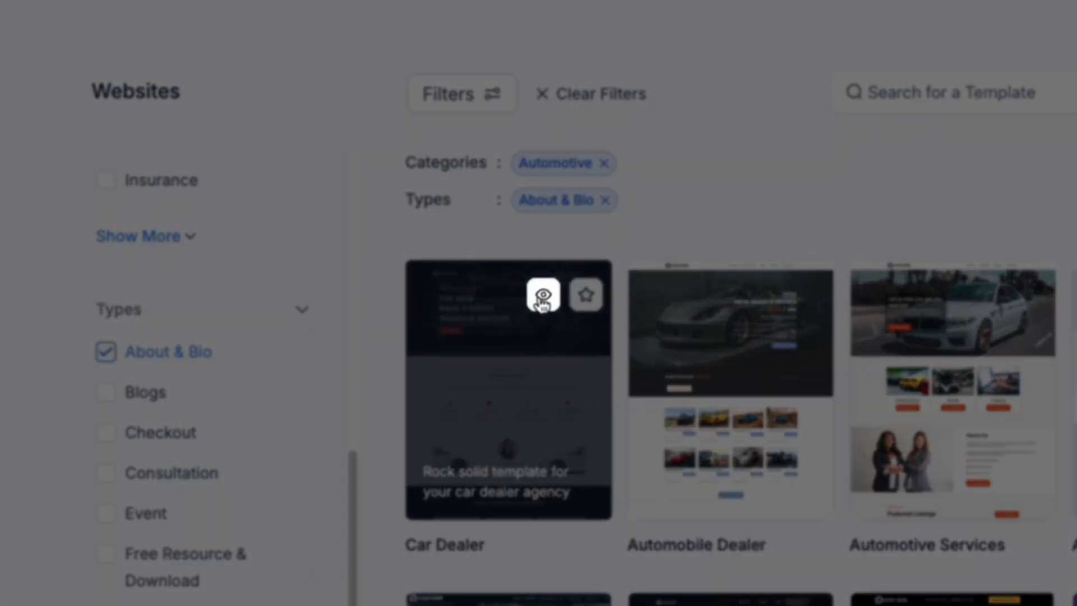
left_click(542, 296)
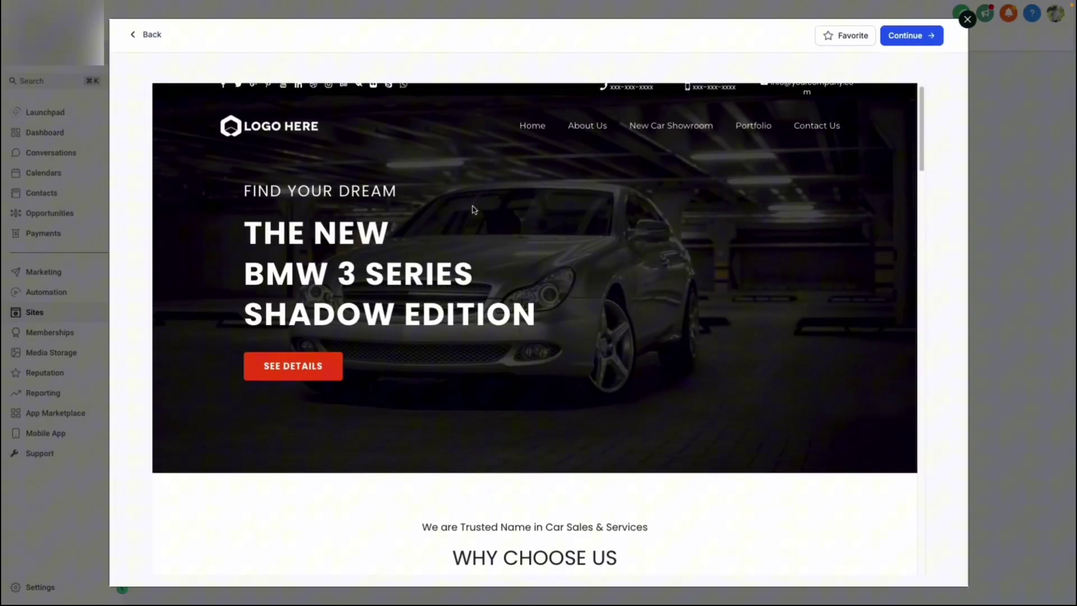
scroll(474, 210, "down", 2)
scroll(351, 348, "down", 5)
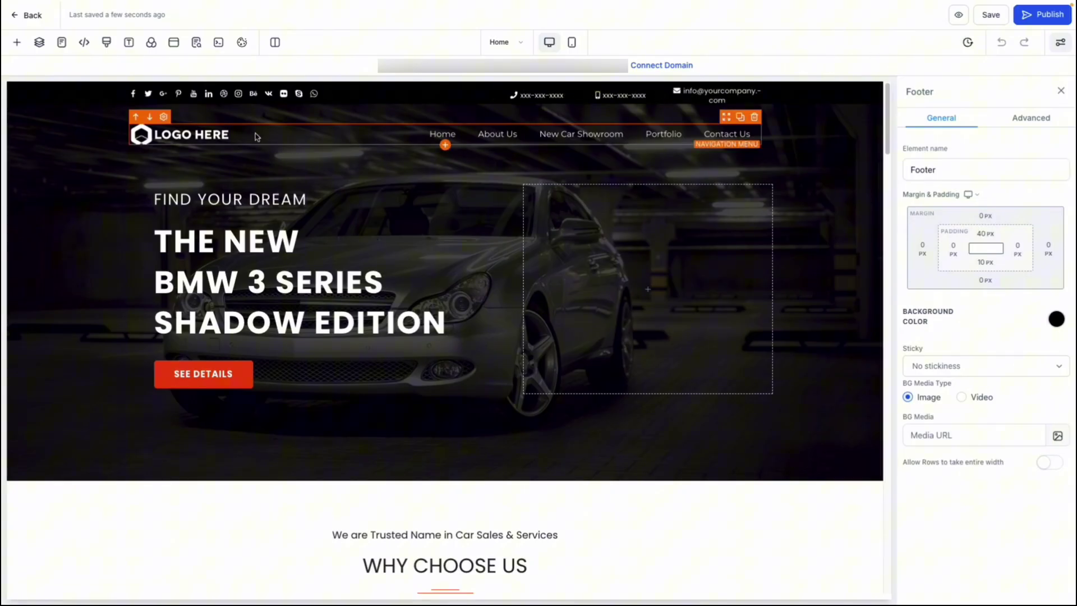
left_click_drag(885, 87, 889, 164)
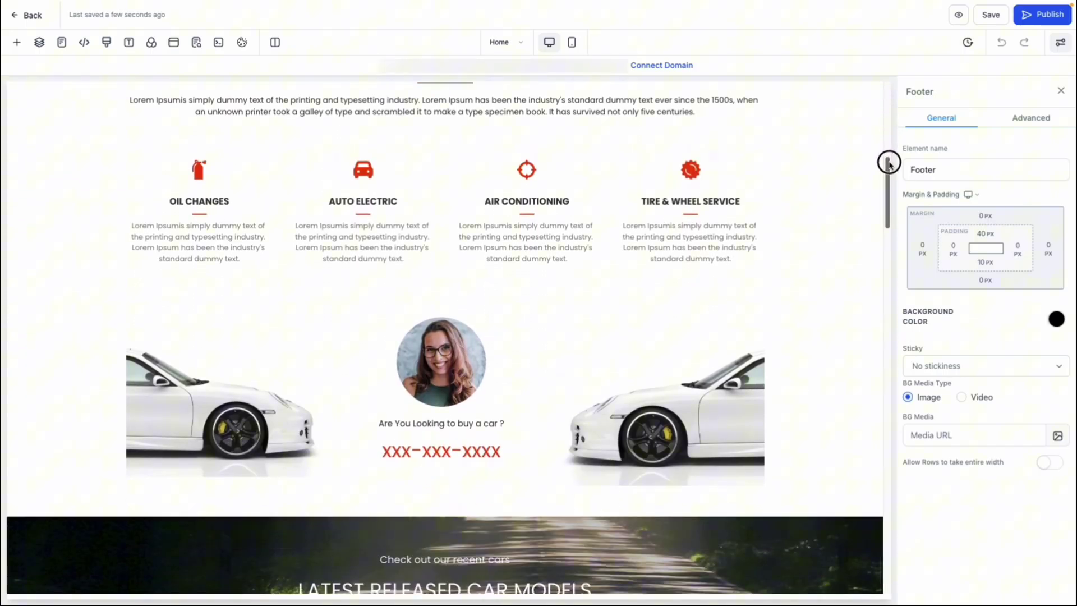
left_click_drag(890, 163, 890, 279)
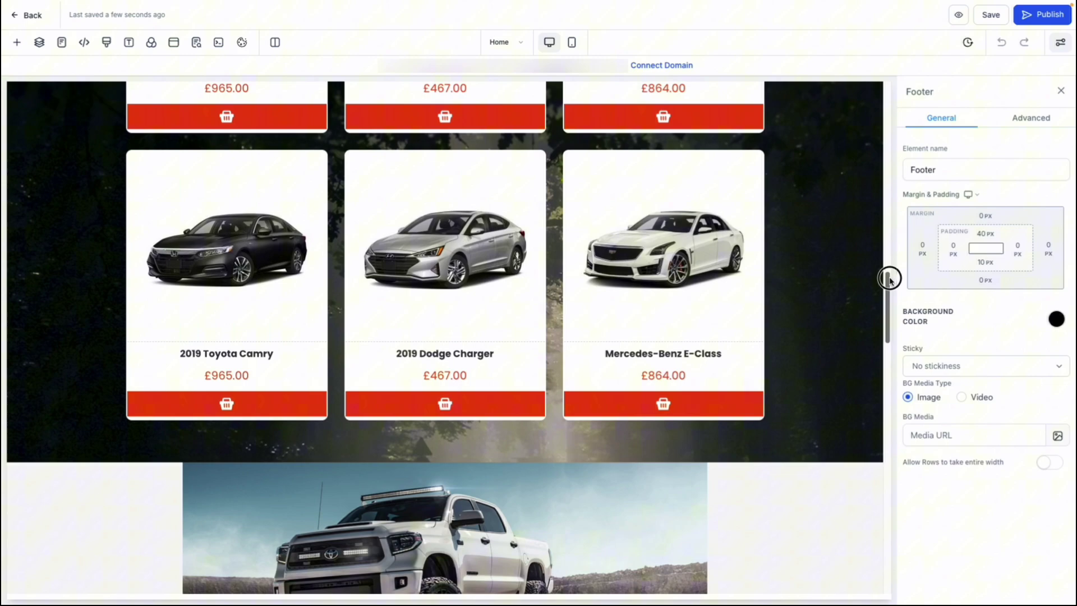
scroll(889, 290, "down", 2)
scroll(888, 278, "down", 2)
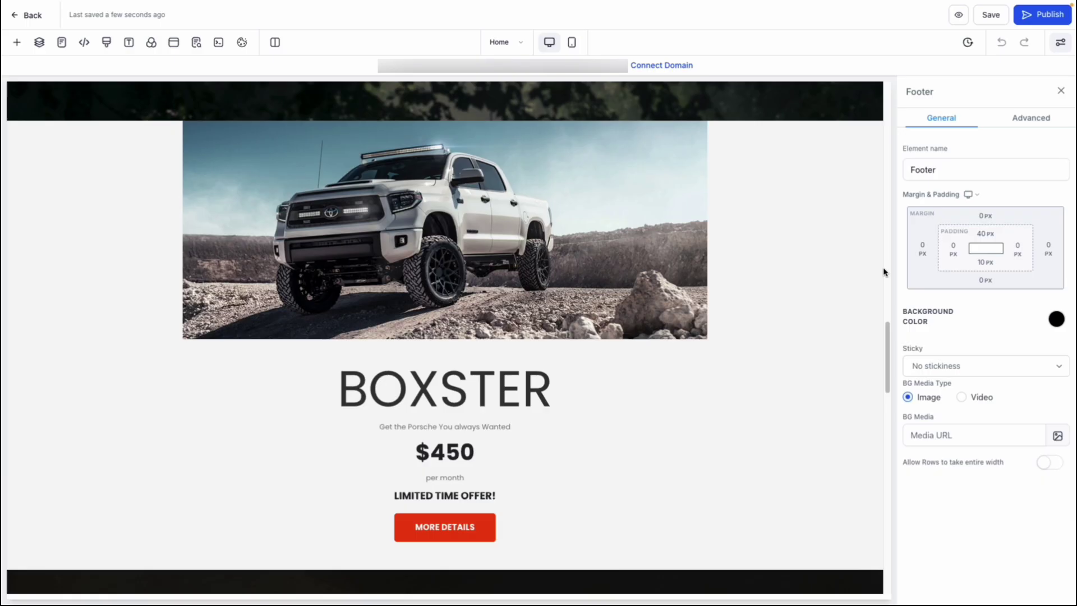
mouse_move(446, 526)
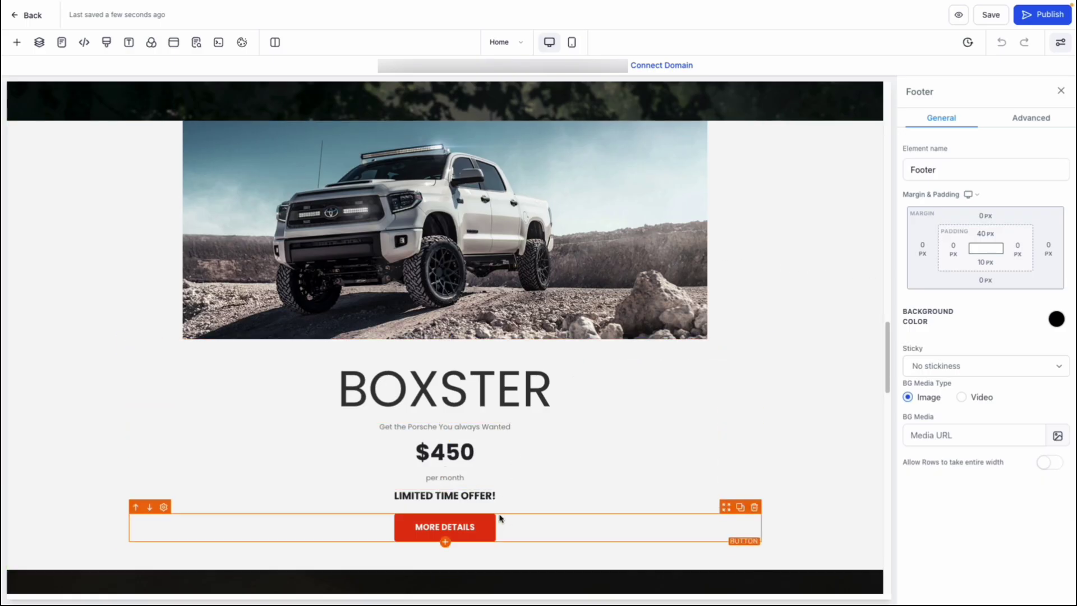
- Inspect the MORE DETAILS button's settings, then select the truck image
left_click(498, 518)
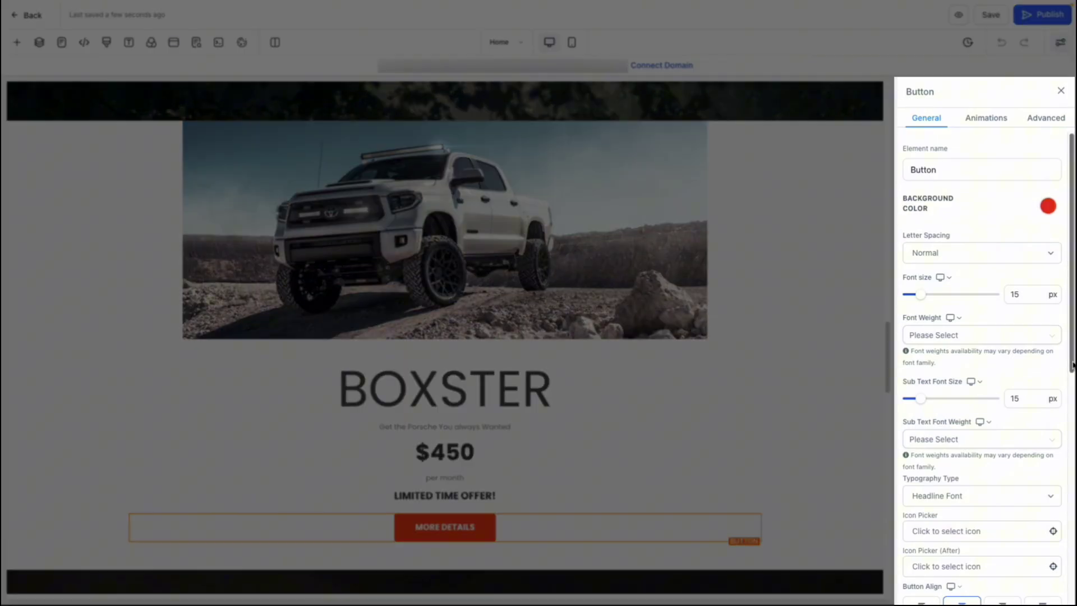
left_click_drag(1073, 344, 1066, 558)
left_click(709, 282)
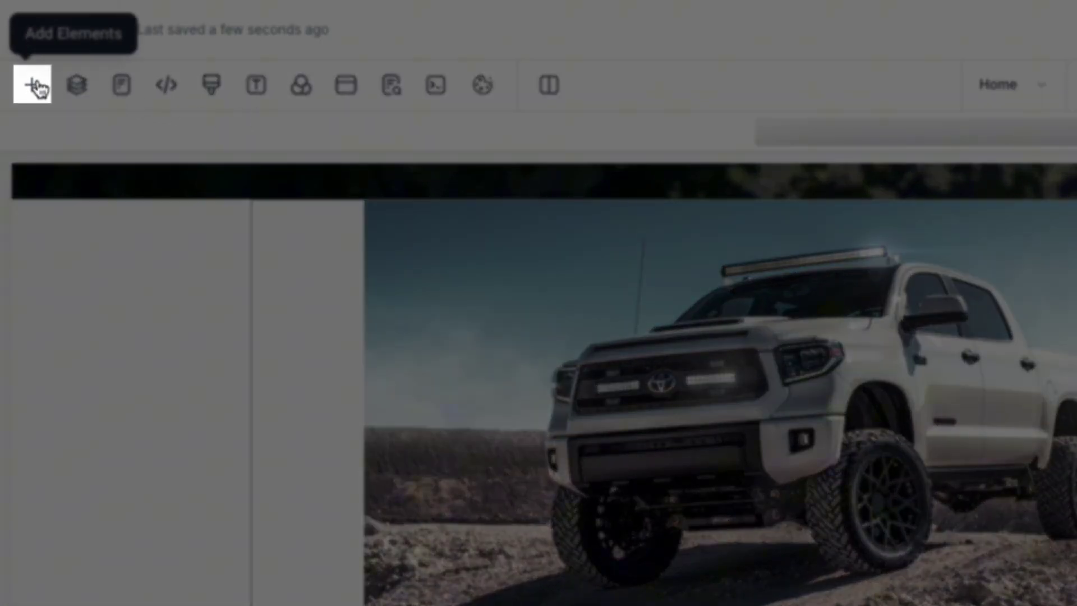
- Add a Video element from the element library beneath the truck image
left_click(35, 86)
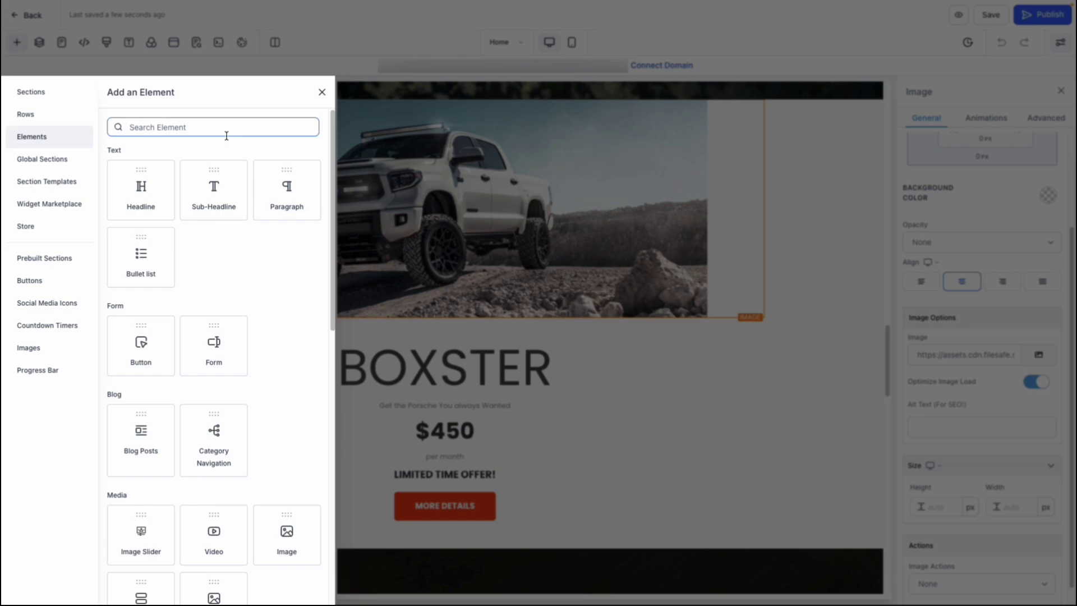
left_click_drag(329, 121, 329, 185)
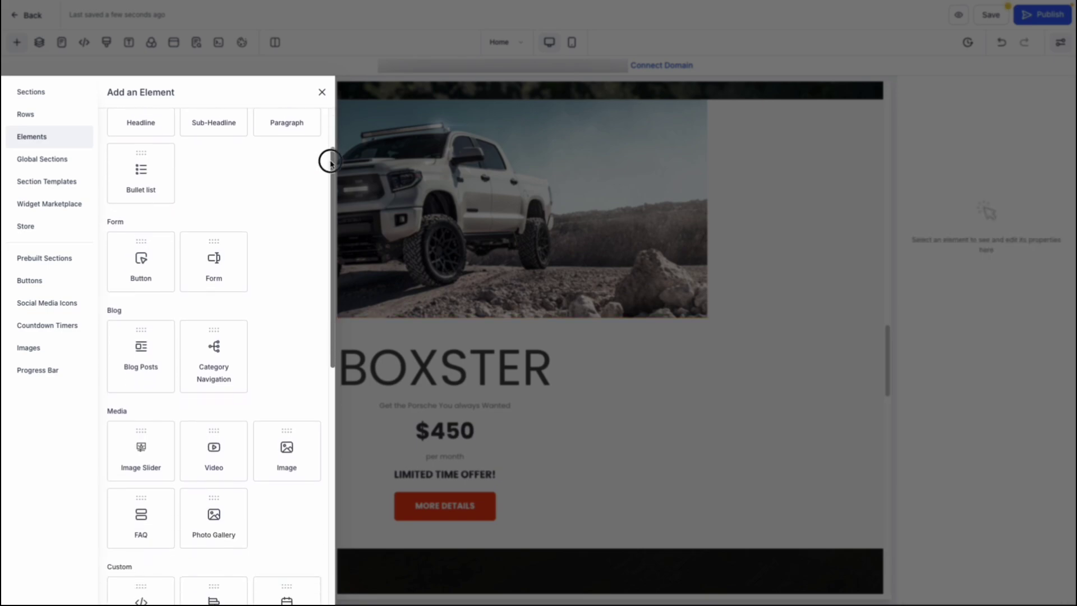
left_click_drag(327, 185, 327, 227)
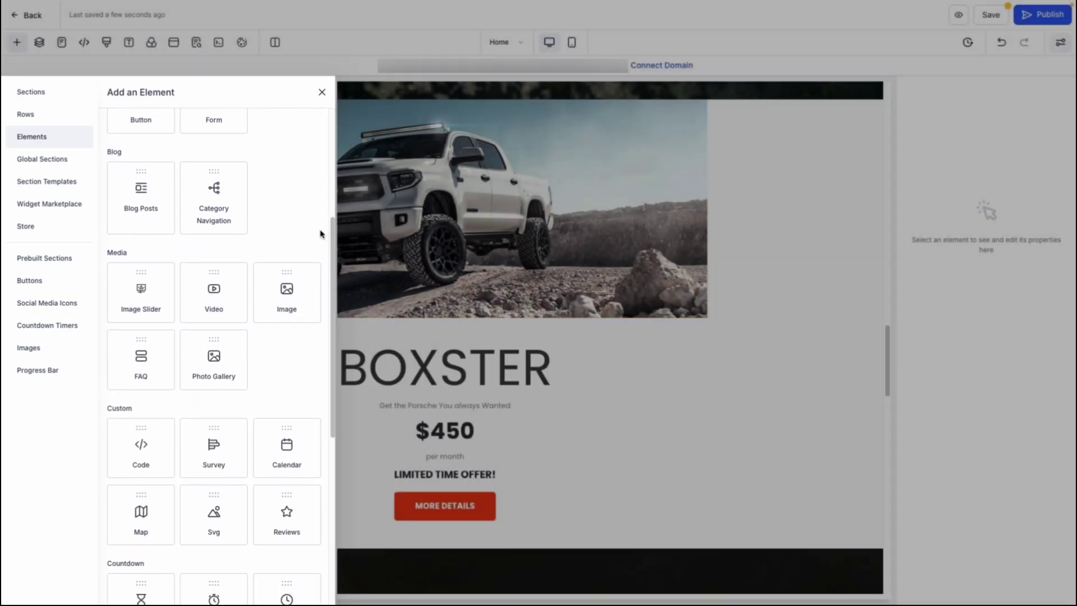
left_click_drag(217, 289, 400, 343)
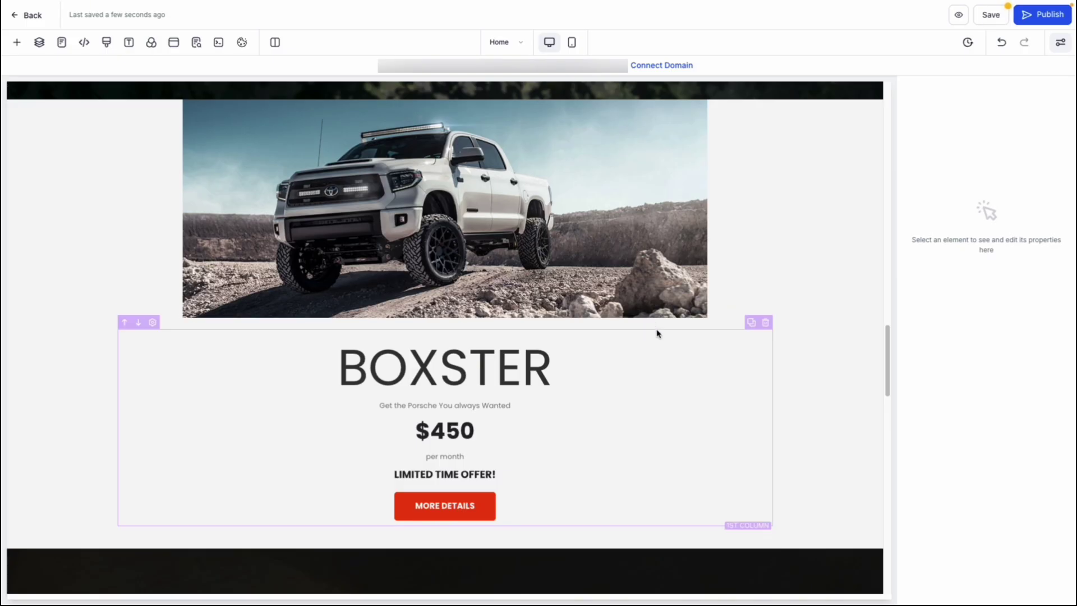
- Select the truck section, browse section, row and element layouts, then save the home page
left_click(657, 334)
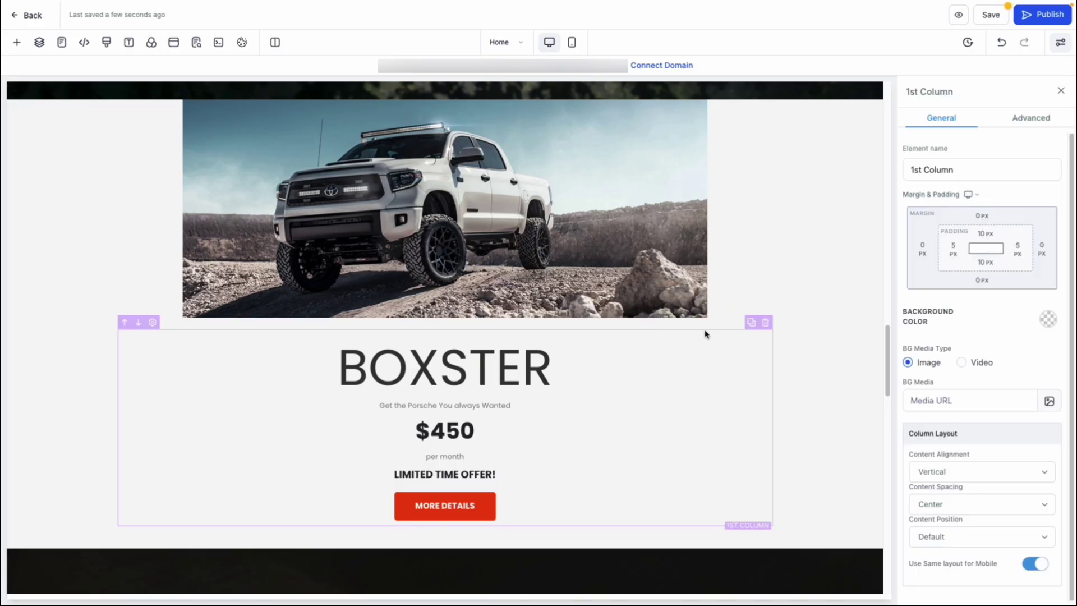
left_click(783, 339)
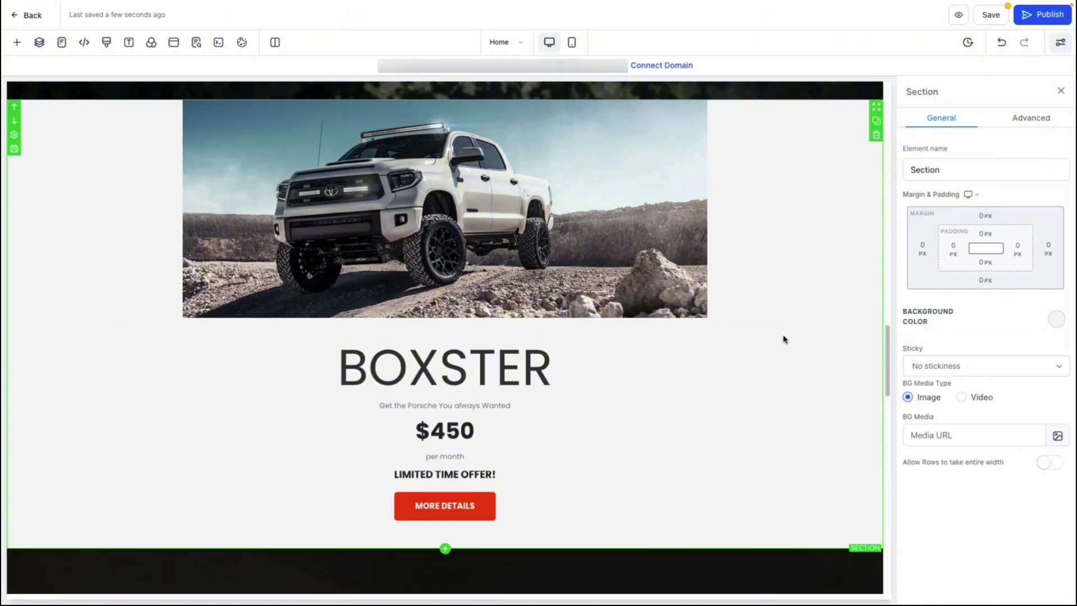
mouse_move(601, 287)
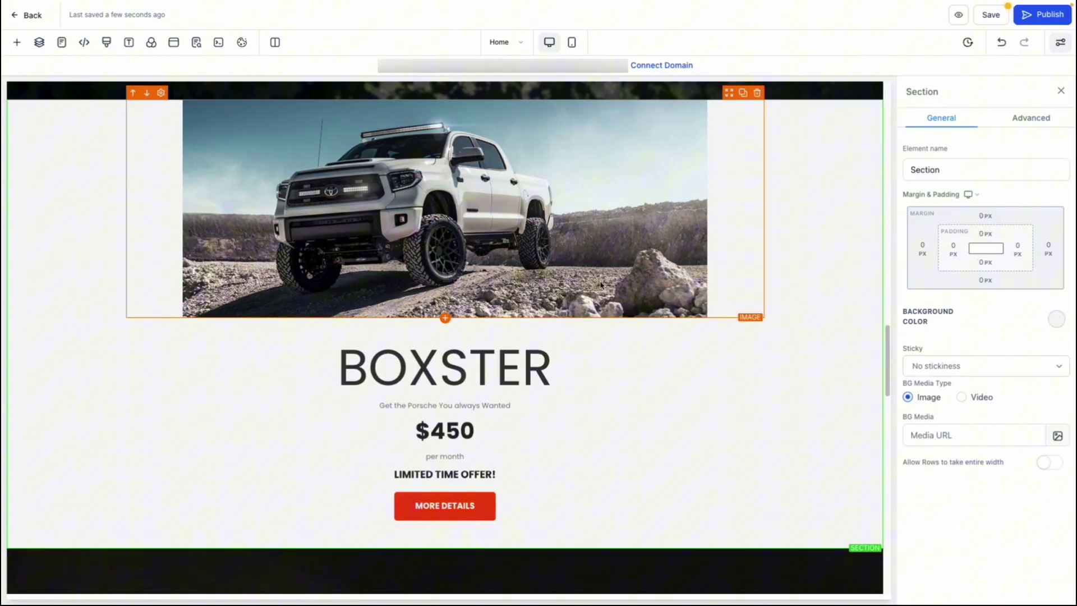
left_click(16, 42)
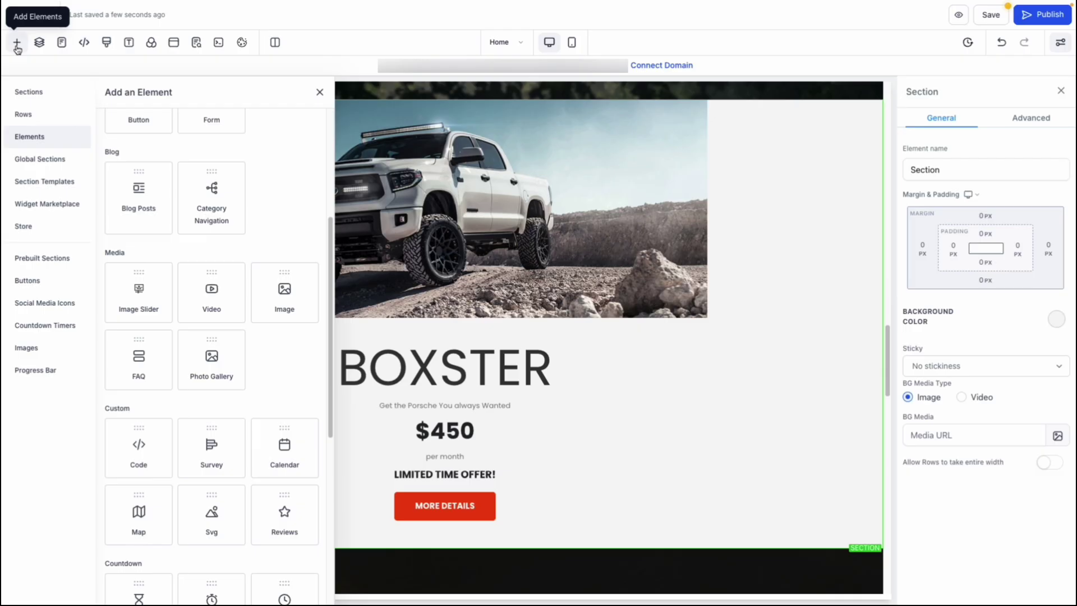
left_click(28, 94)
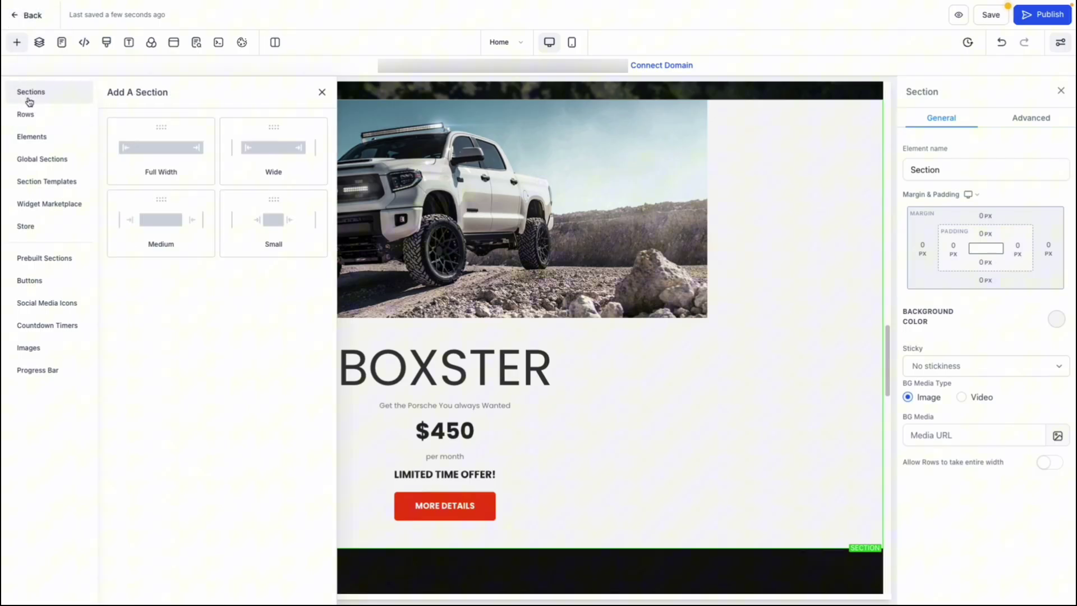
left_click(31, 114)
left_click(39, 137)
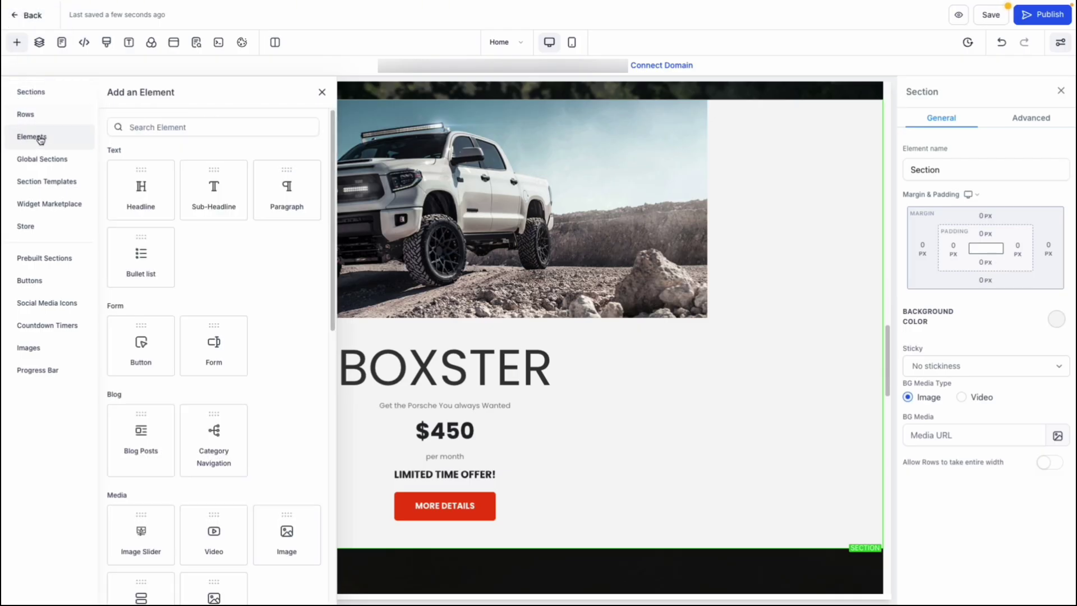
left_click(834, 139)
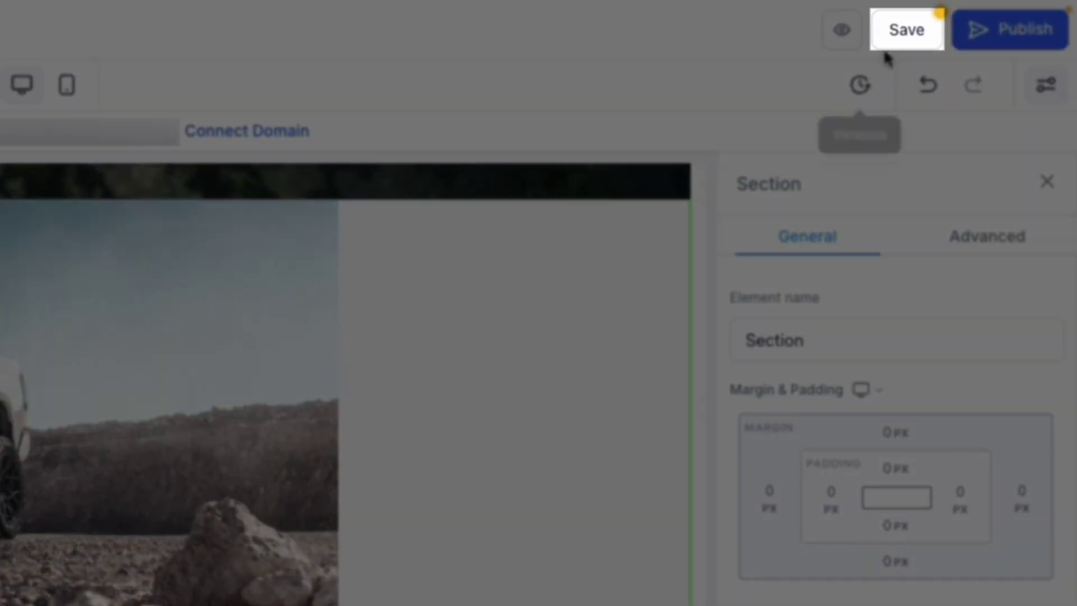
left_click(990, 14)
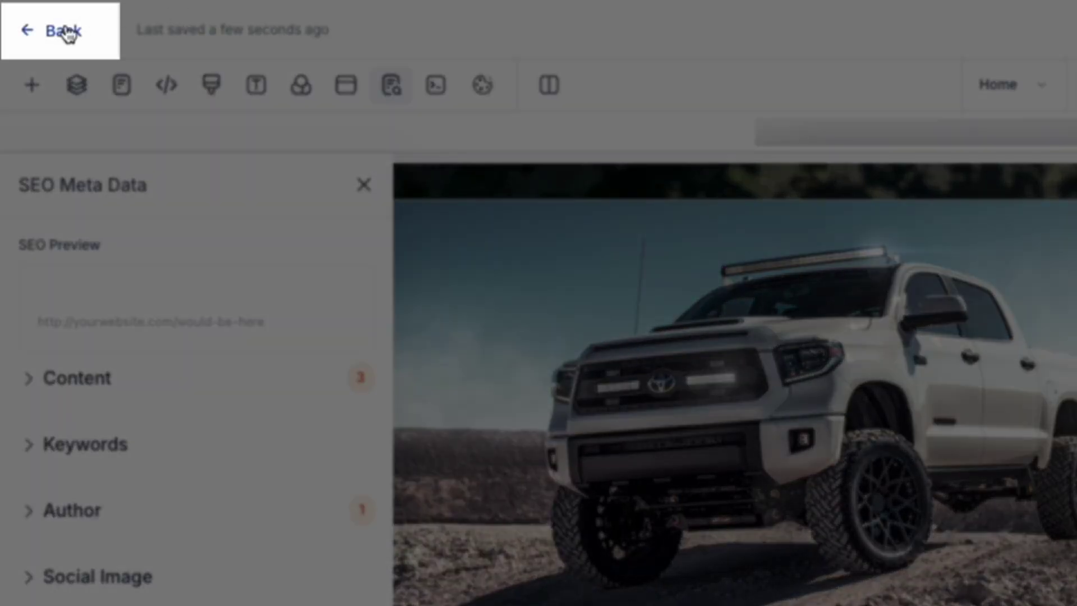
- Return to the page list and reach the Connect a domain form via Settings > Add/Edit Domains
left_click(65, 33)
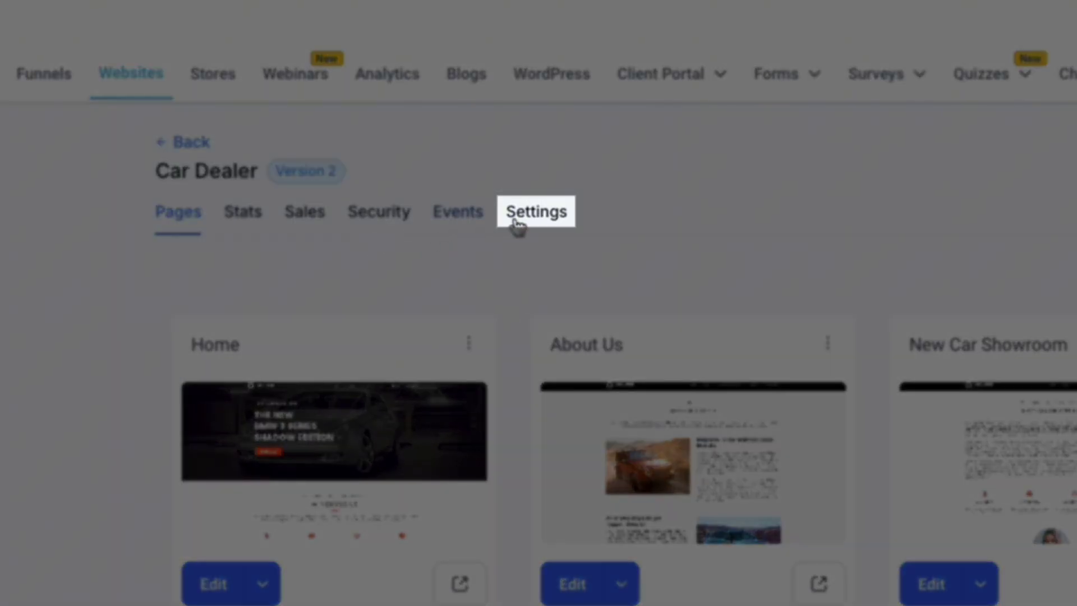
left_click(428, 110)
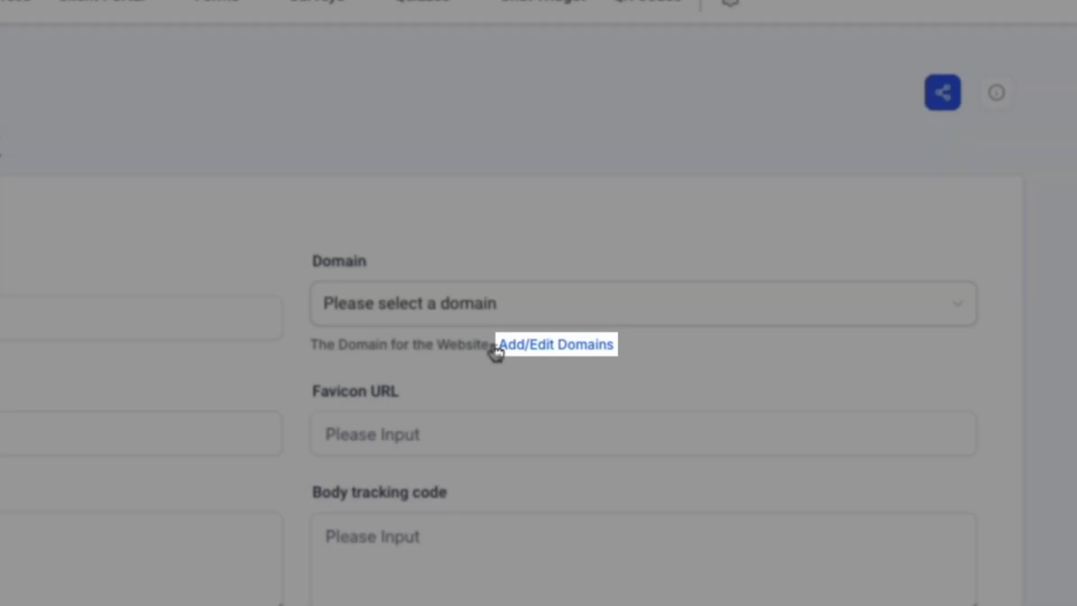
left_click(498, 348)
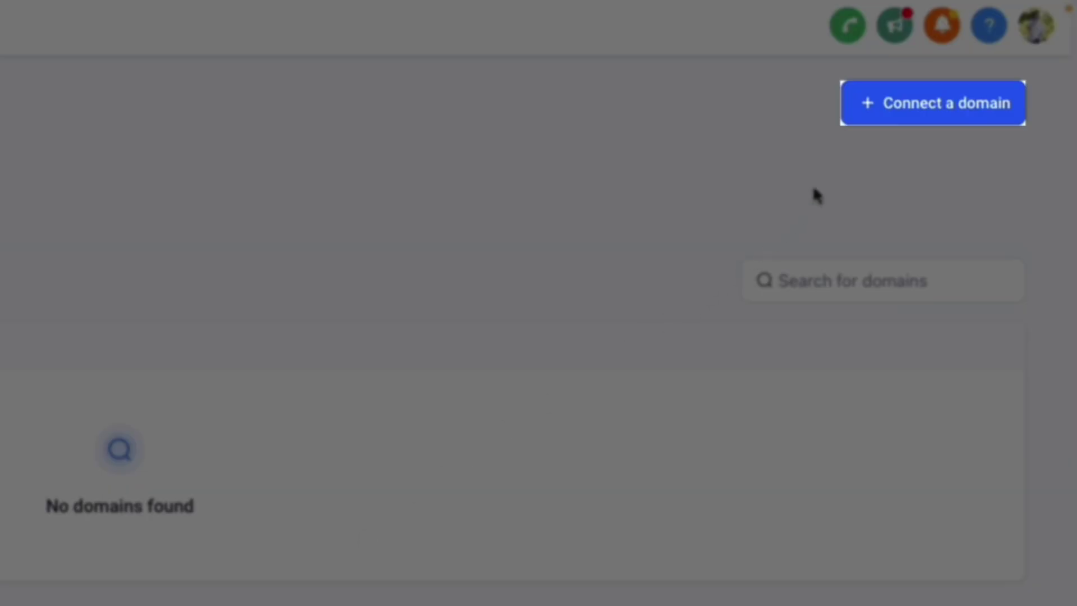
left_click(899, 111)
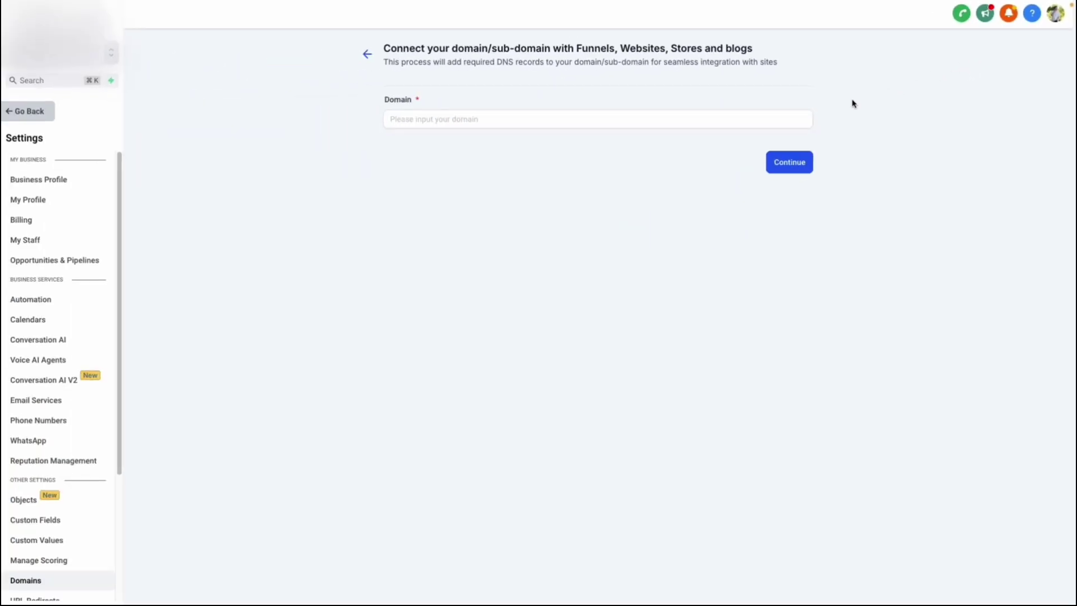
- Enter the custom domain and confirm it in the Connect your domain modal
left_click(788, 119)
left_click(786, 161)
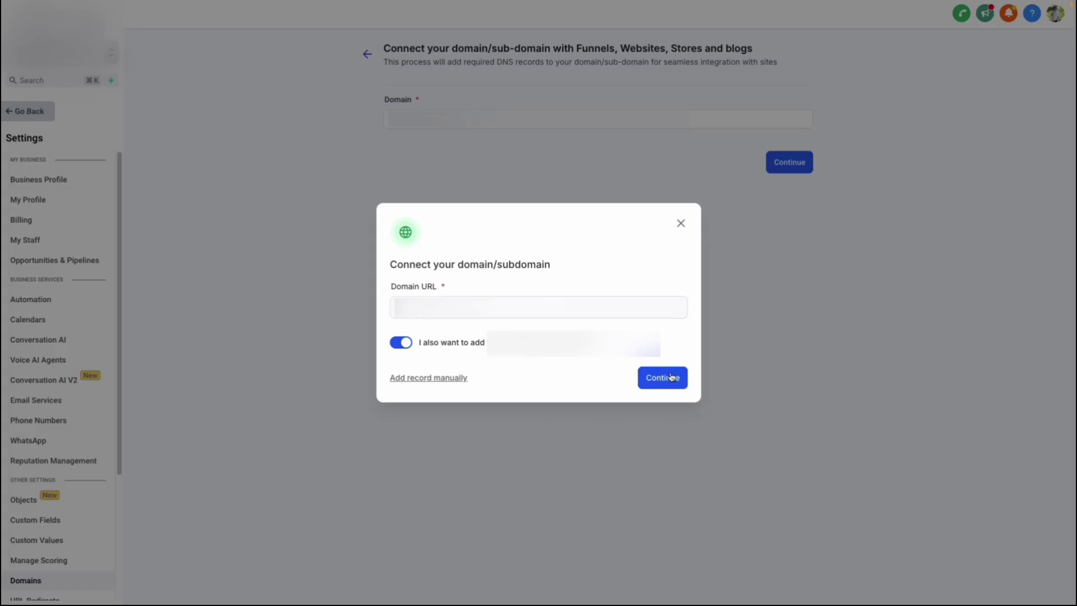
left_click(671, 378)
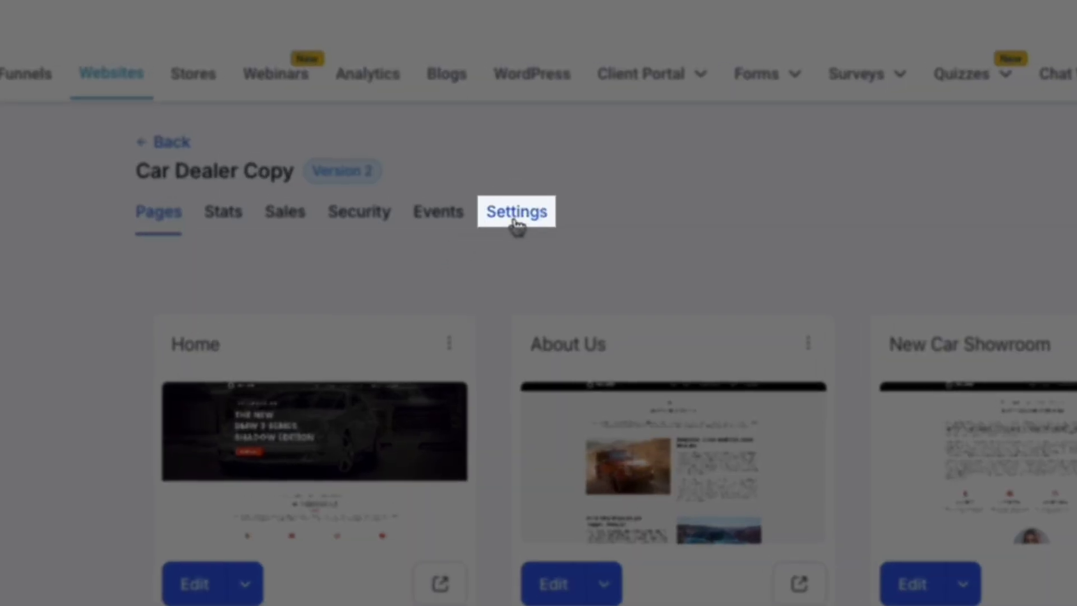
- Choose the newly connected domain in the site's Domain dropdown and save
left_click(515, 217)
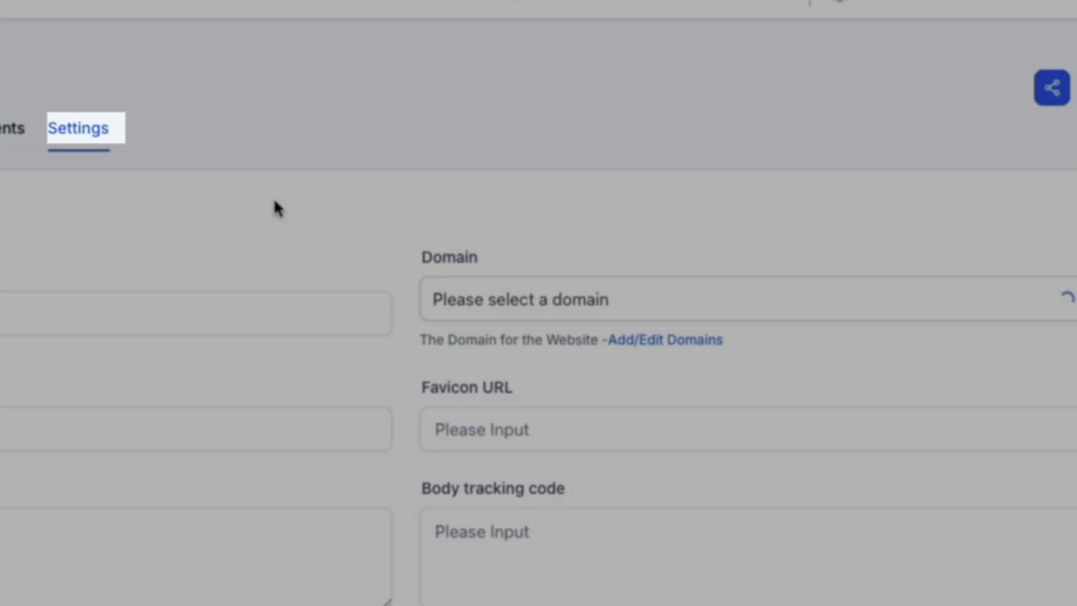
left_click(260, 250)
left_click(339, 318)
scroll(482, 368, "down", 2)
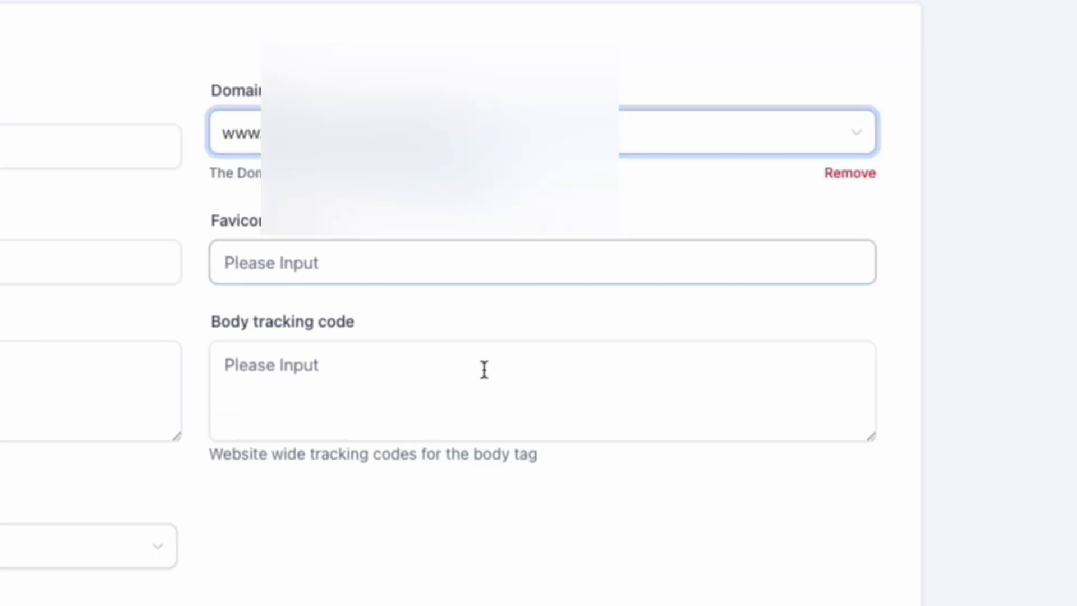
scroll(683, 303, "down", 10)
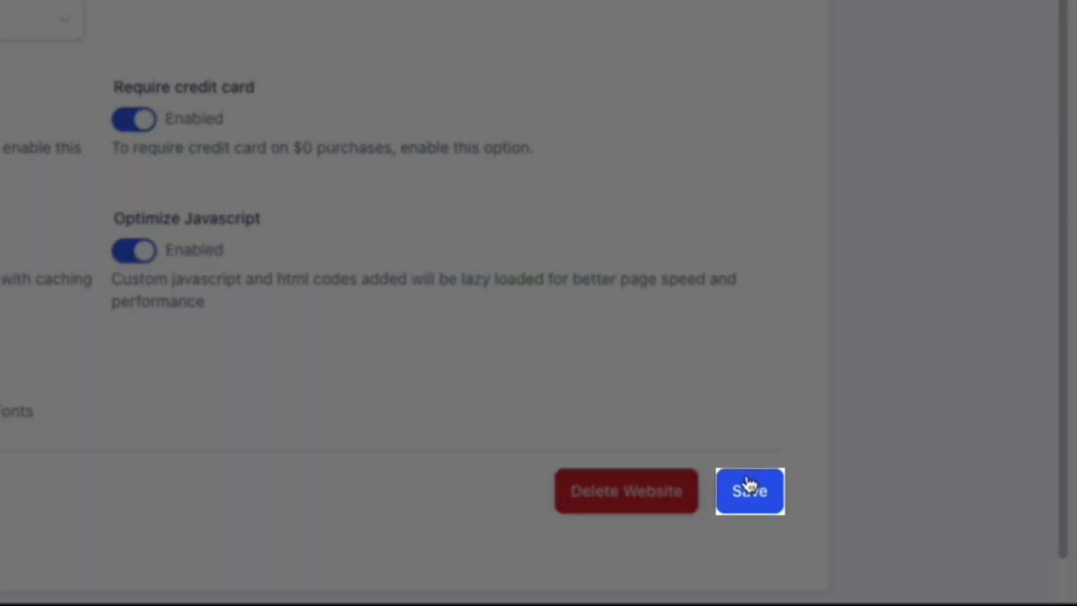
left_click(748, 487)
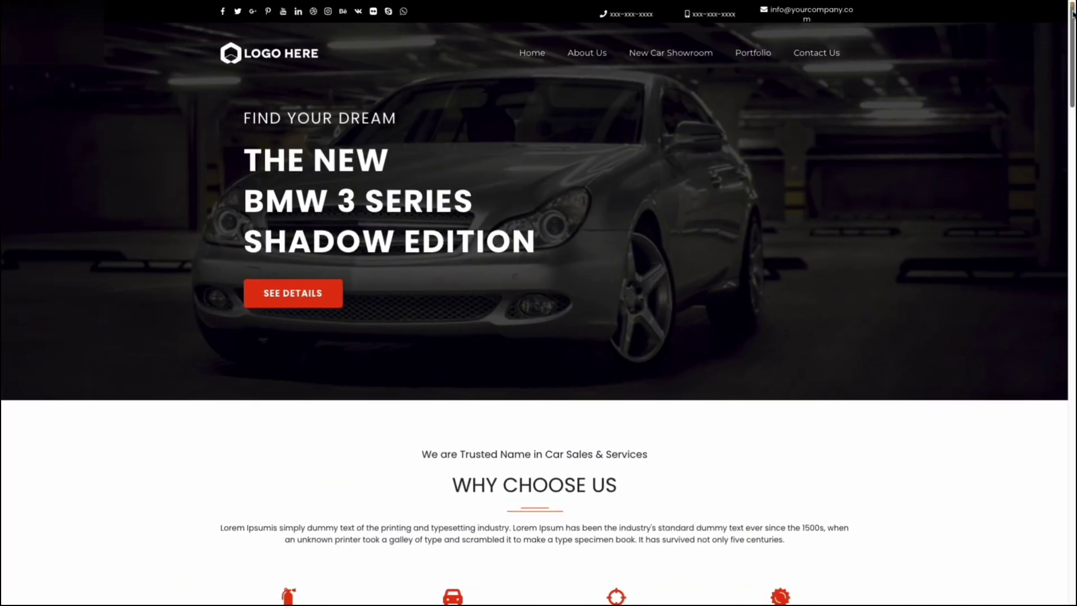
left_click_drag(1067, 10, 1062, 148)
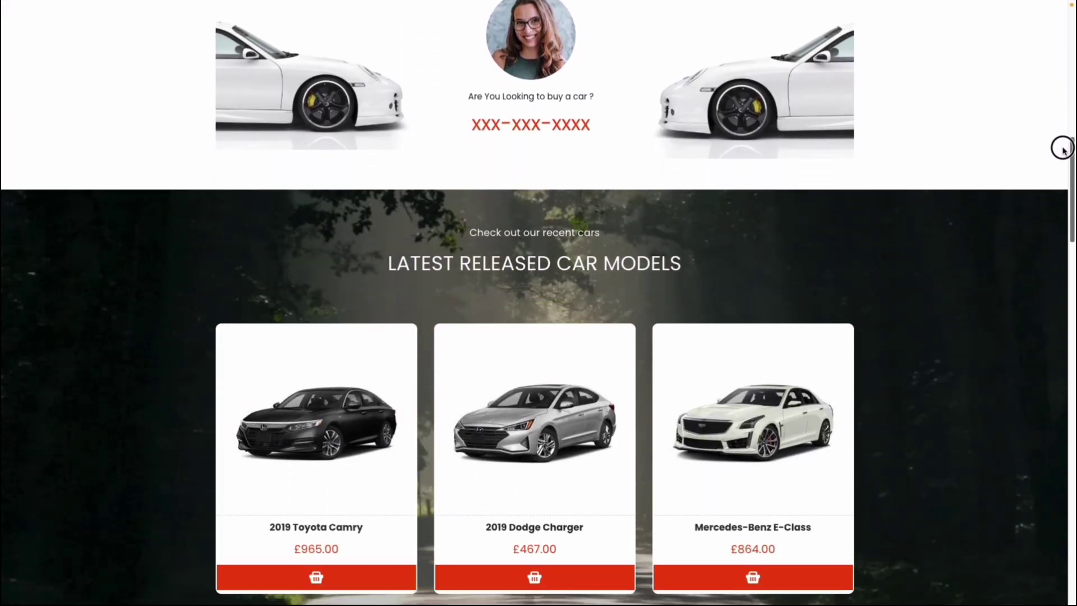
left_click_drag(1061, 148, 1064, 12)
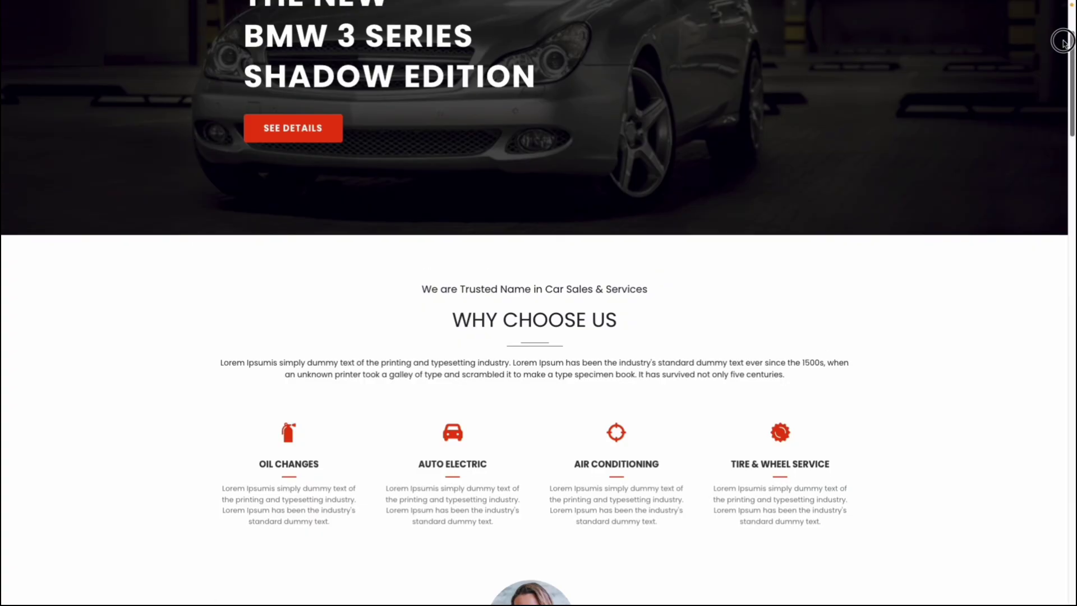